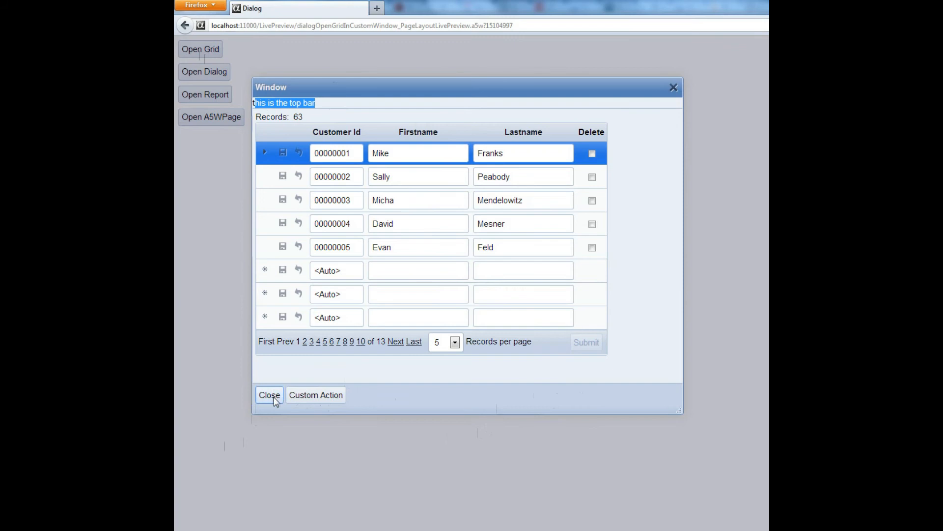
Test the grid window's Custom Action button, dismiss its alert and close the window
left_click(313, 396)
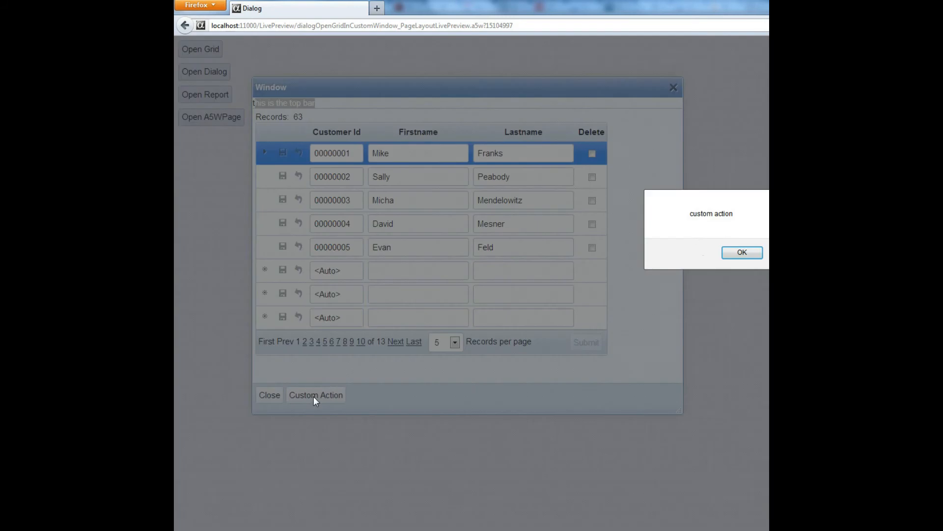
left_click(740, 252)
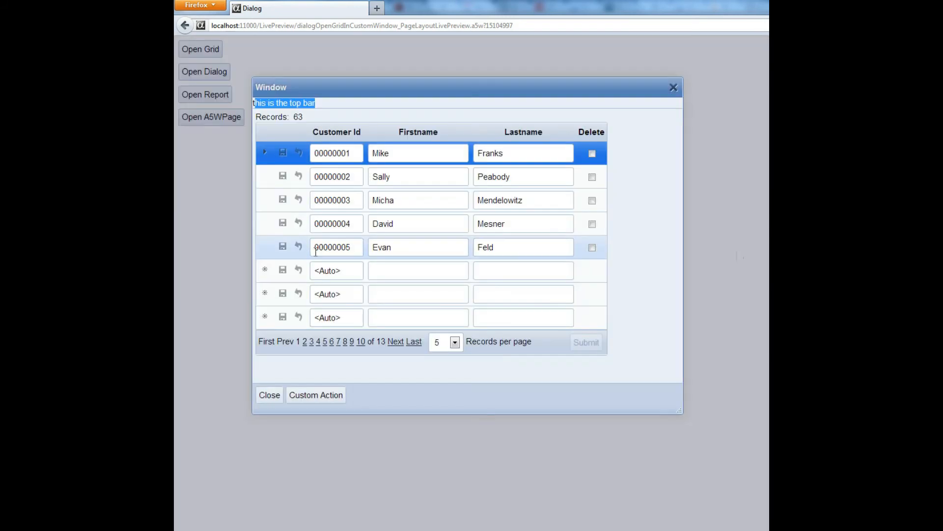
left_click(270, 396)
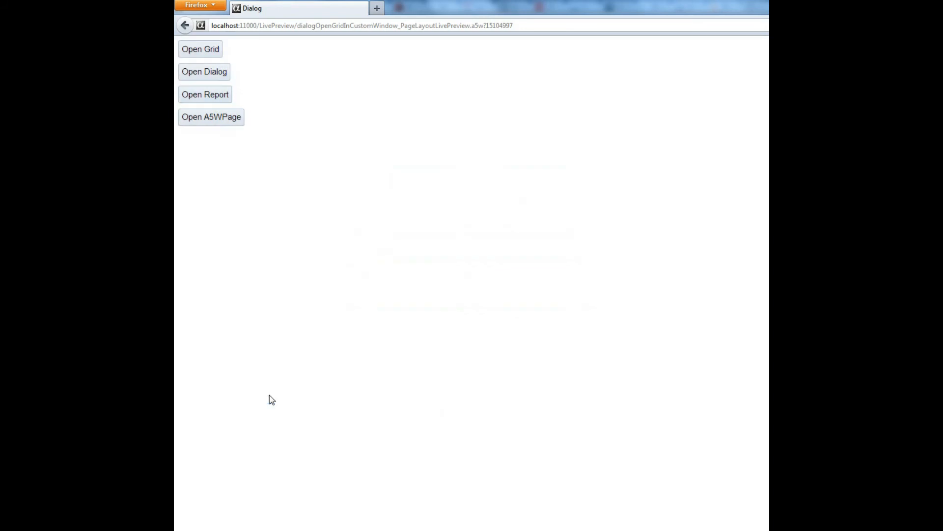
Open the dialog window from the preview page, move it fully into view and close it
left_click(214, 78)
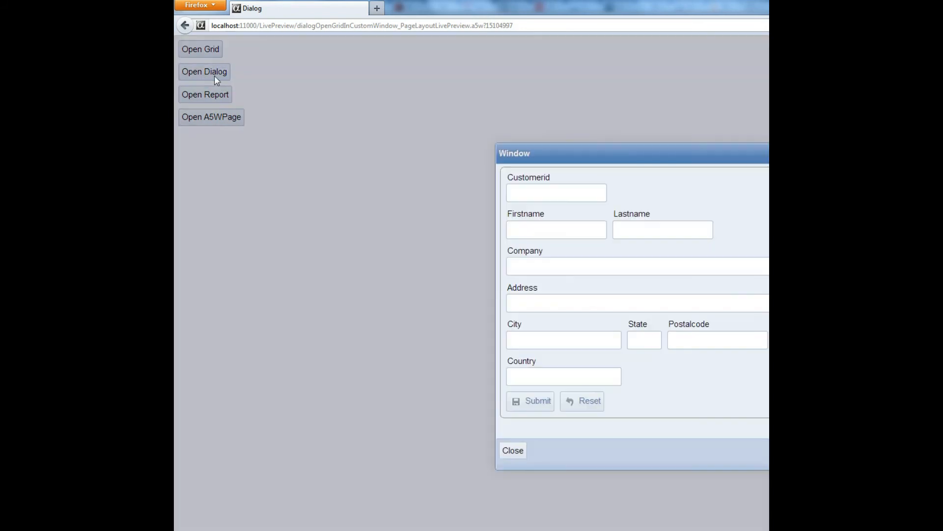
left_click_drag(593, 151, 331, 82)
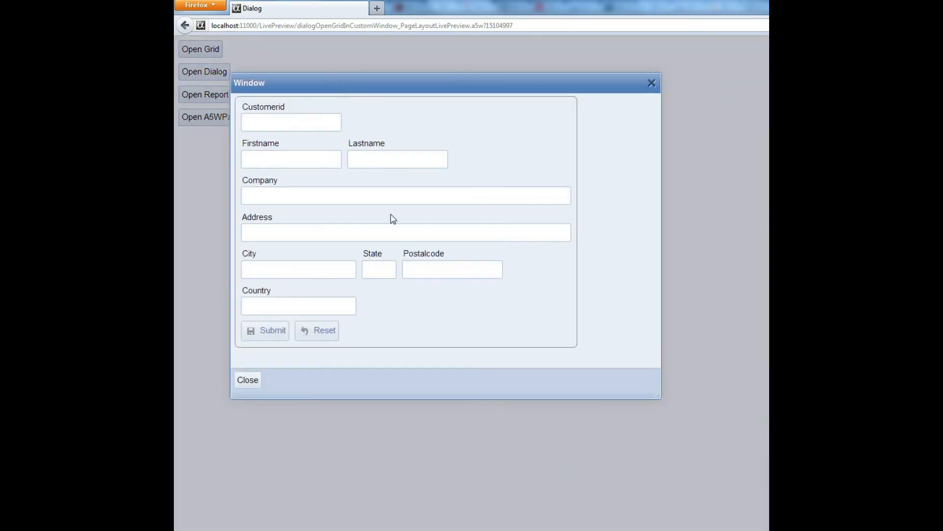
left_click(250, 380)
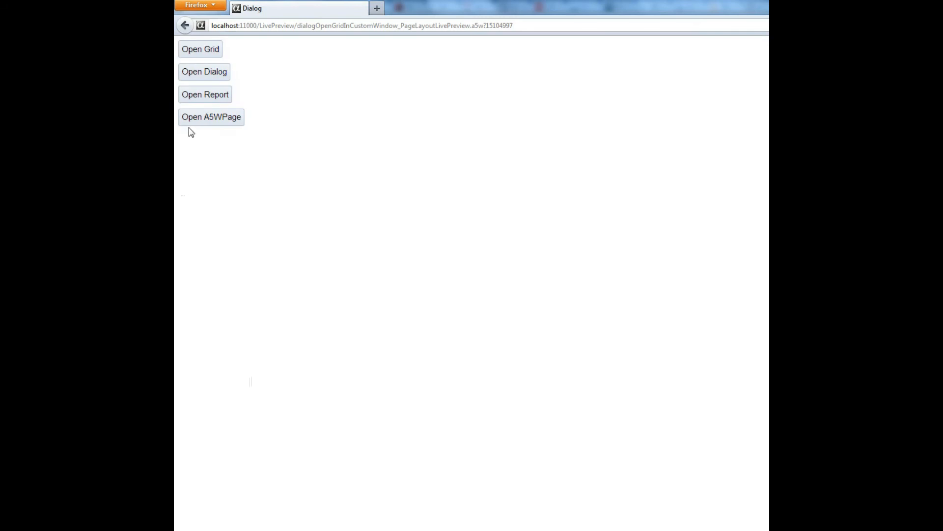
Open the report window, move it into view to check its Close button and footer, and close it
left_click(215, 98)
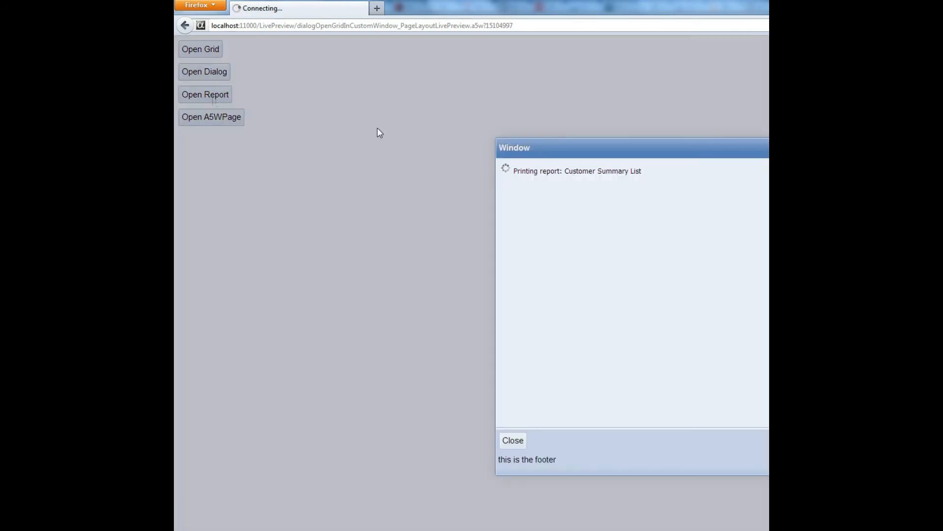
left_click_drag(582, 149, 379, 103)
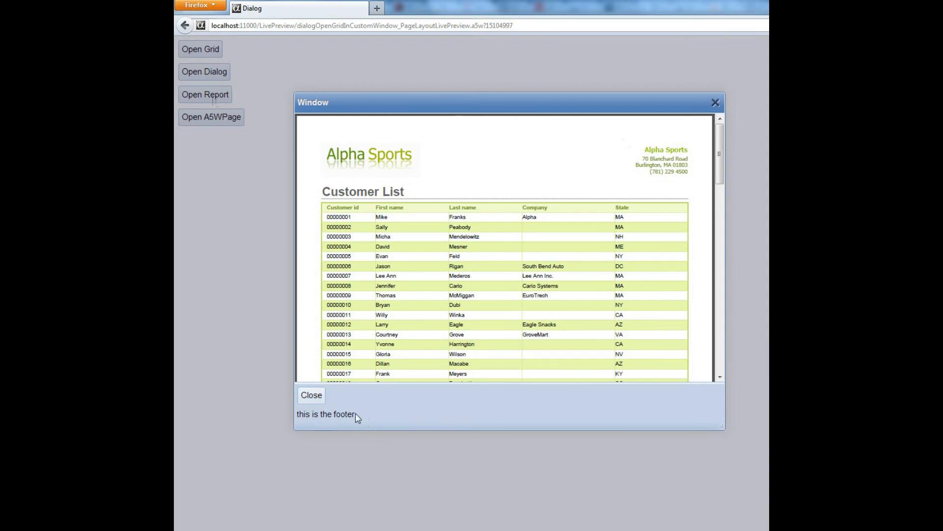
left_click(312, 396)
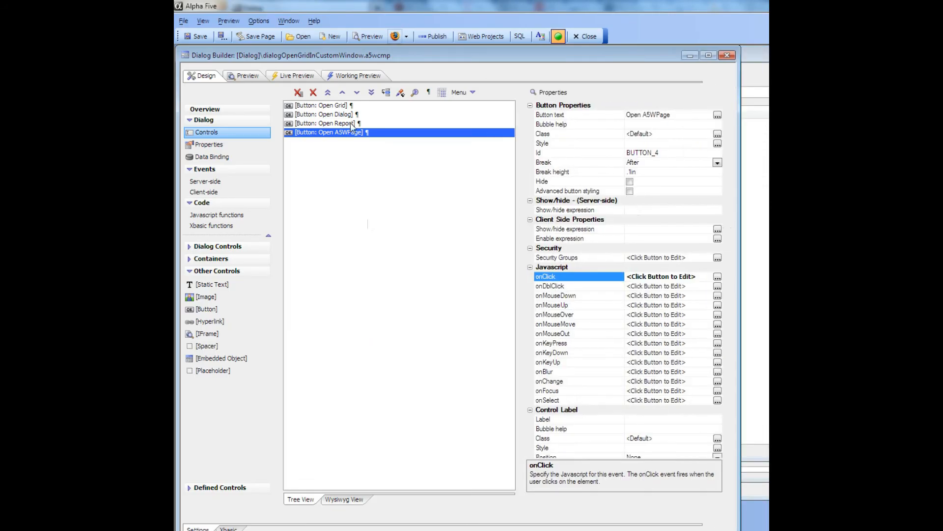
In Alpha Five's Dialog Builder, open the Open Grid button's onClick action "Open a Grid component" for editing
left_click(344, 106)
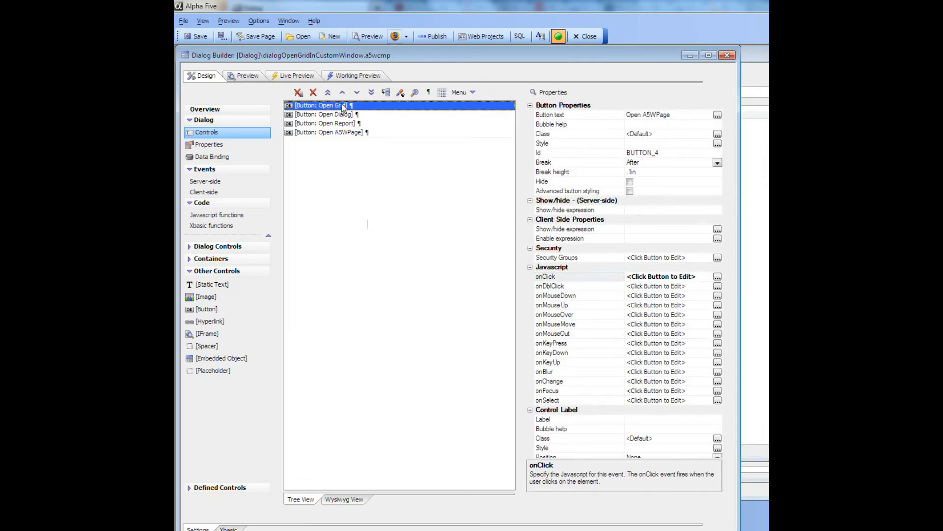
double_click(563, 276)
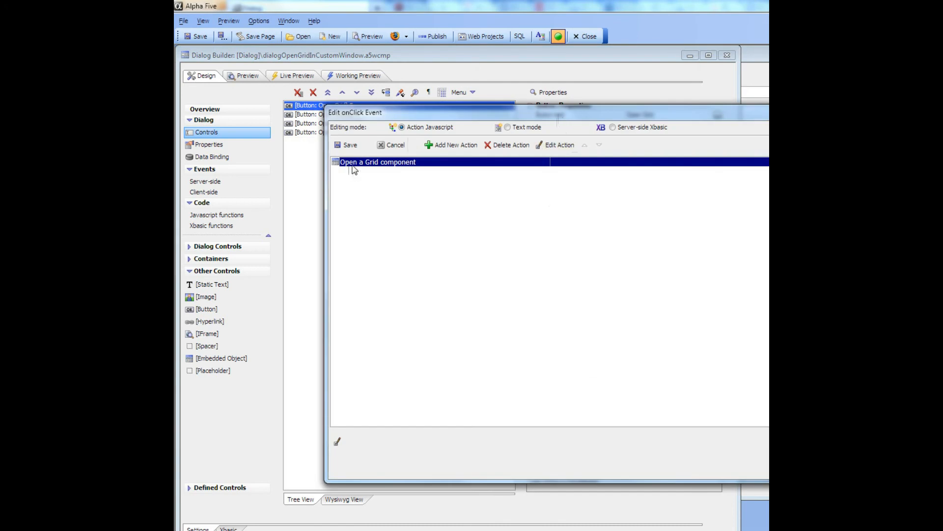
left_click(561, 146)
left_click_drag(610, 51, 458, 45)
Open the custom toolbar button definitions of the grid window and examine button b1's name, label, available actions and width
scroll(712, 224, "down", 1)
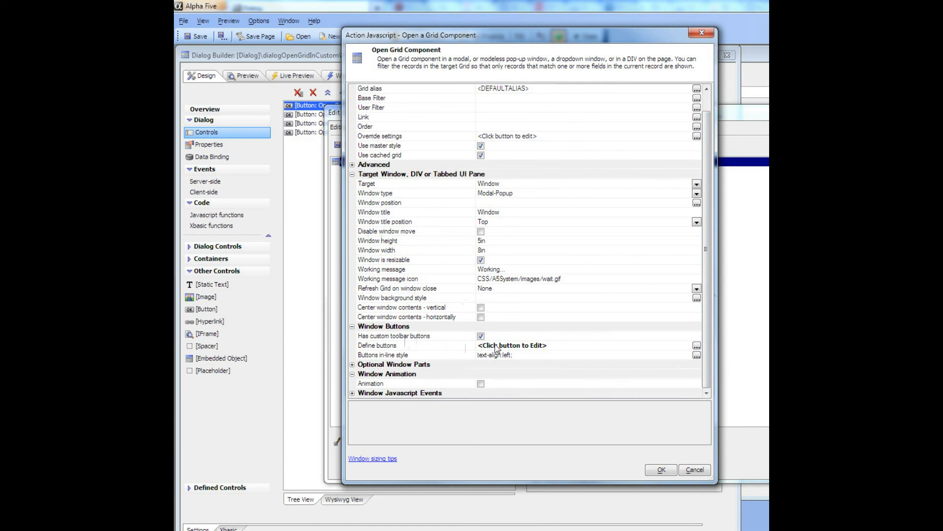
left_click(423, 345)
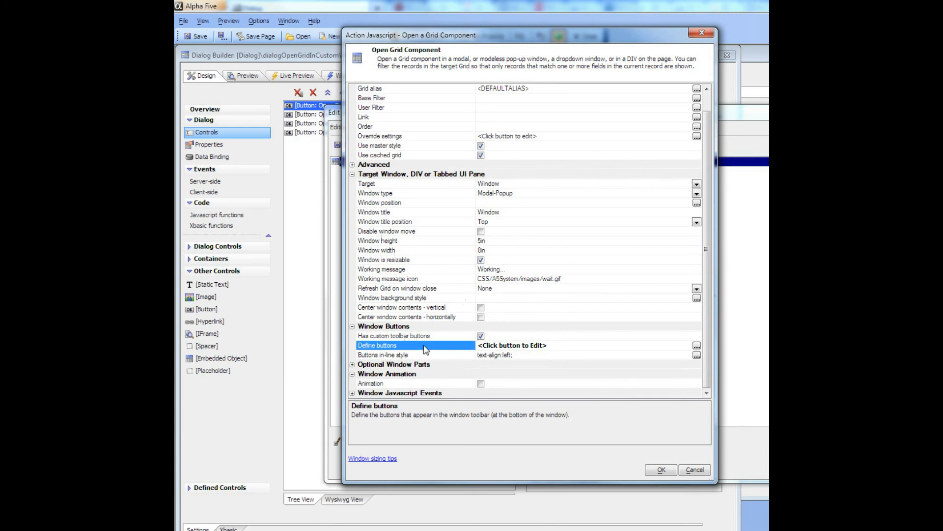
left_click(697, 346)
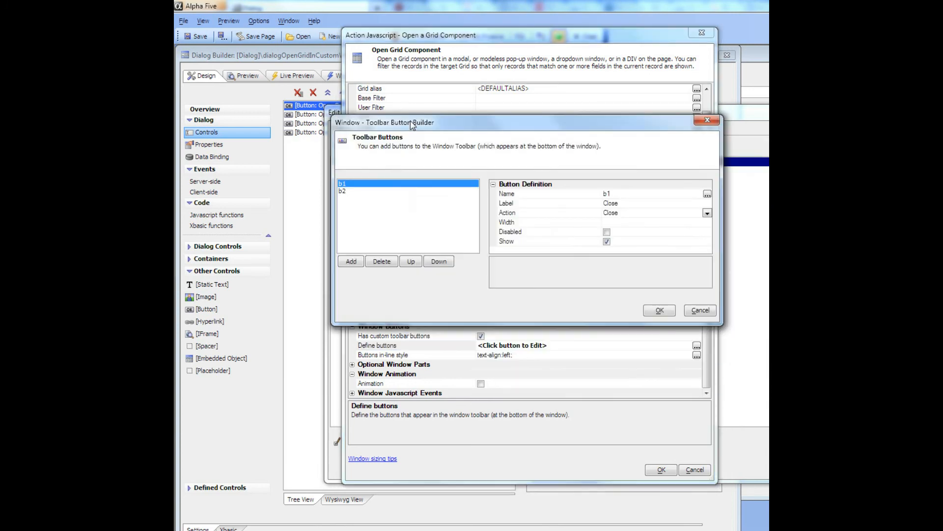
left_click(314, 182)
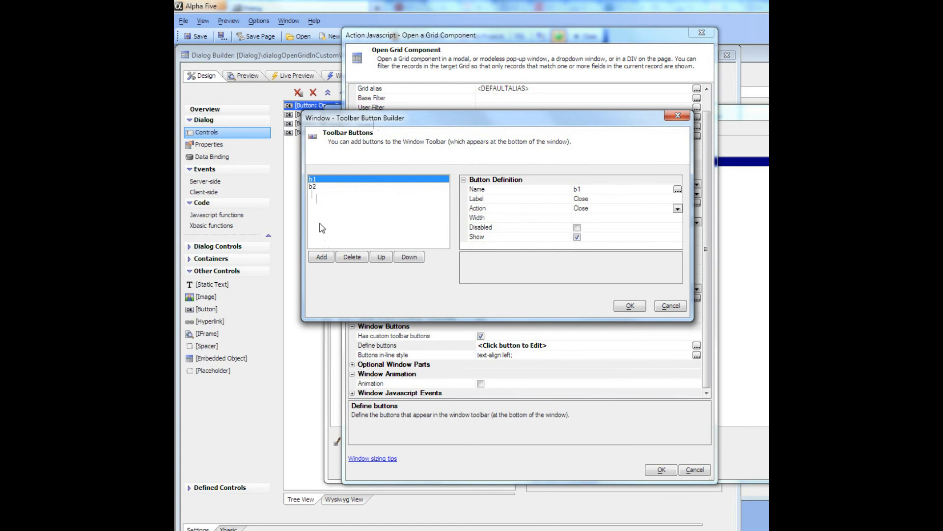
left_click(495, 190)
left_click(516, 200)
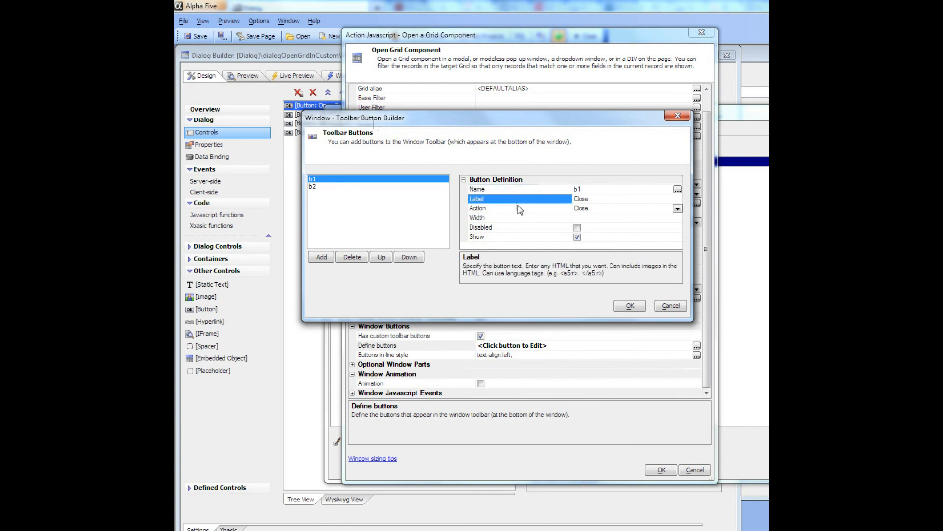
left_click(520, 208)
left_click(677, 209)
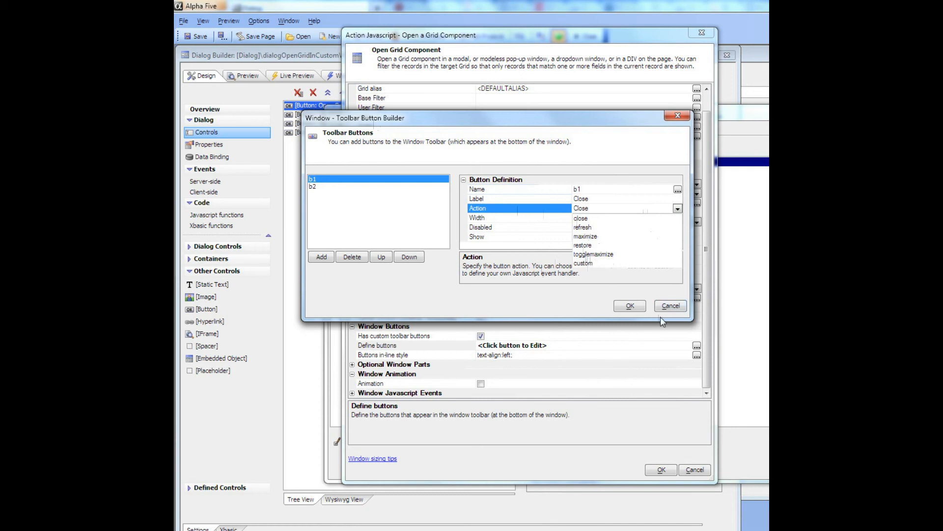
left_click(497, 211)
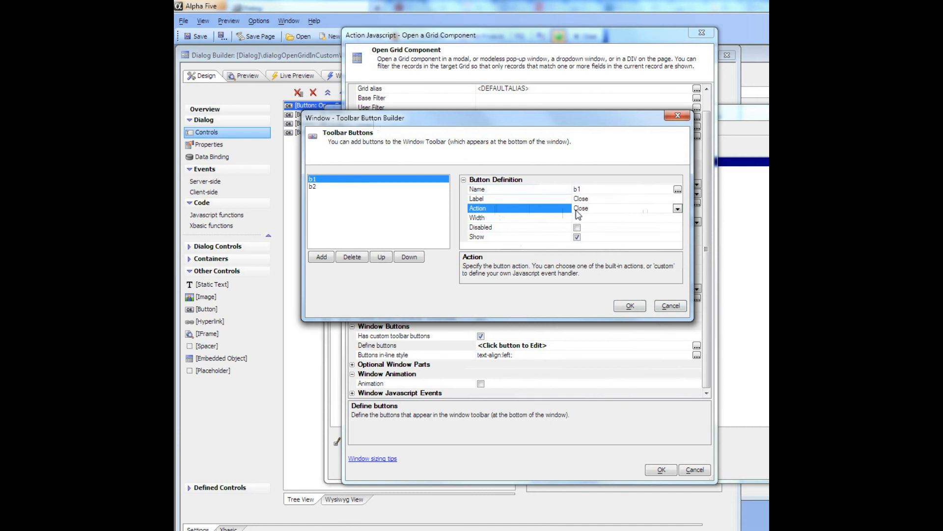
left_click(504, 220)
Examine button b2's custom action and its JavaScript code, and close the toolbar button definitions
left_click(316, 189)
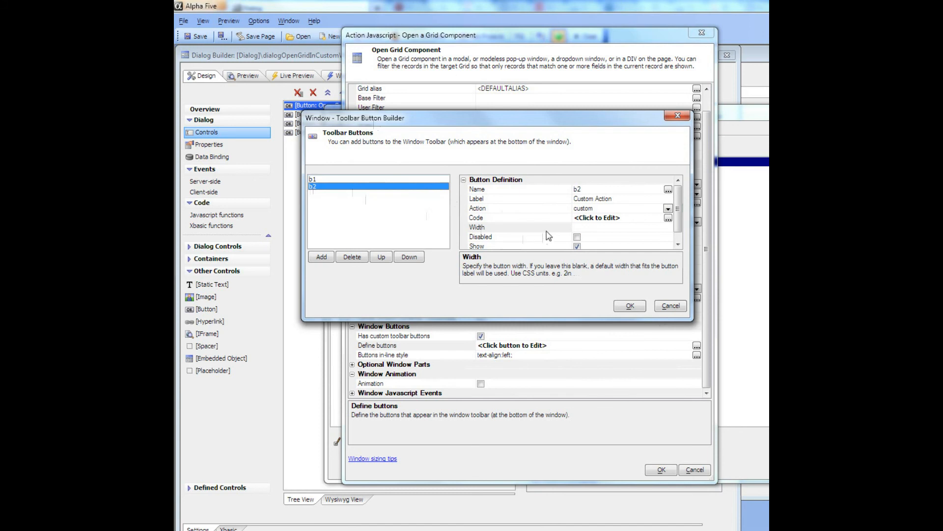
left_click(528, 211)
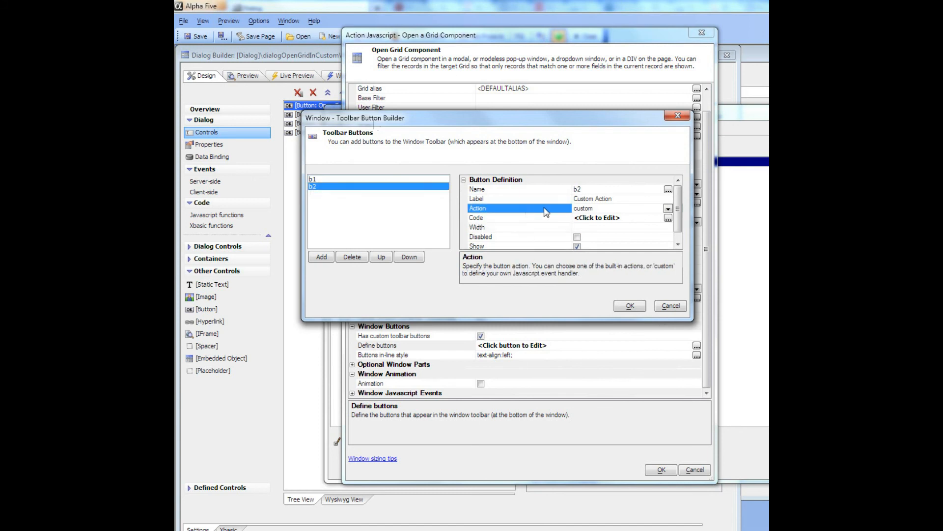
double_click(528, 217)
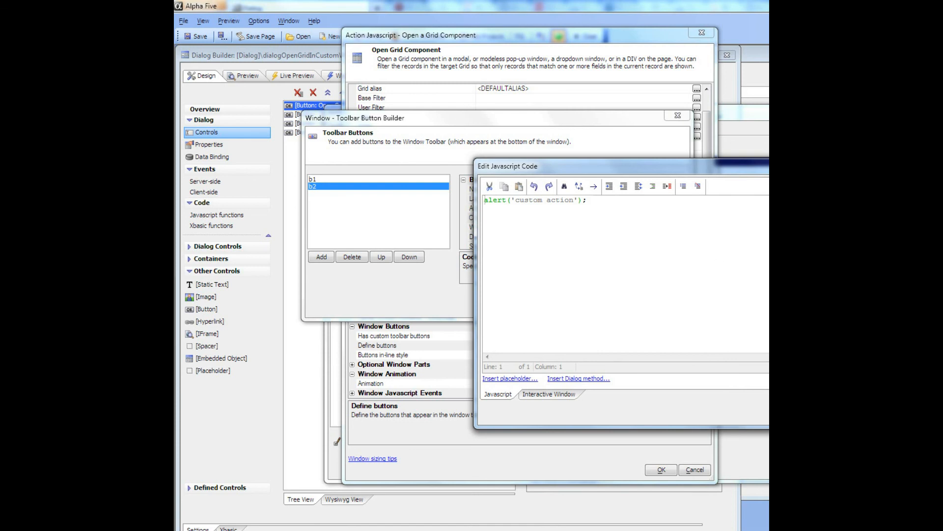
key("Escape")
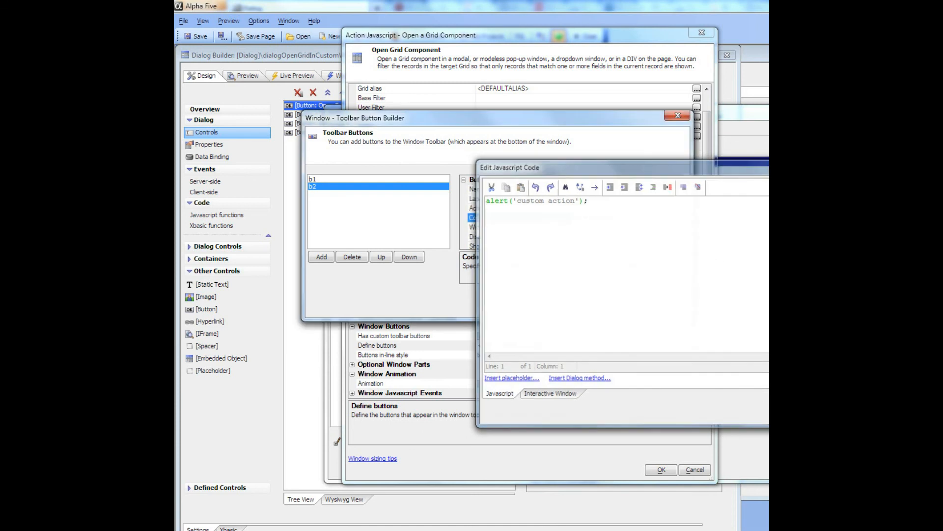
left_click(628, 305)
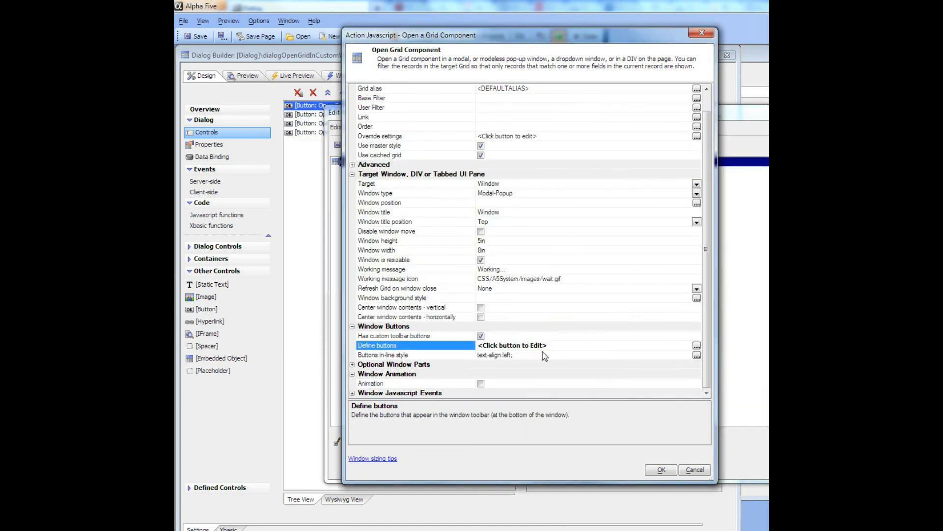
Under Optional Window Parts, show the bottom bar and set its HTML to "bottom bar"
left_click(421, 357)
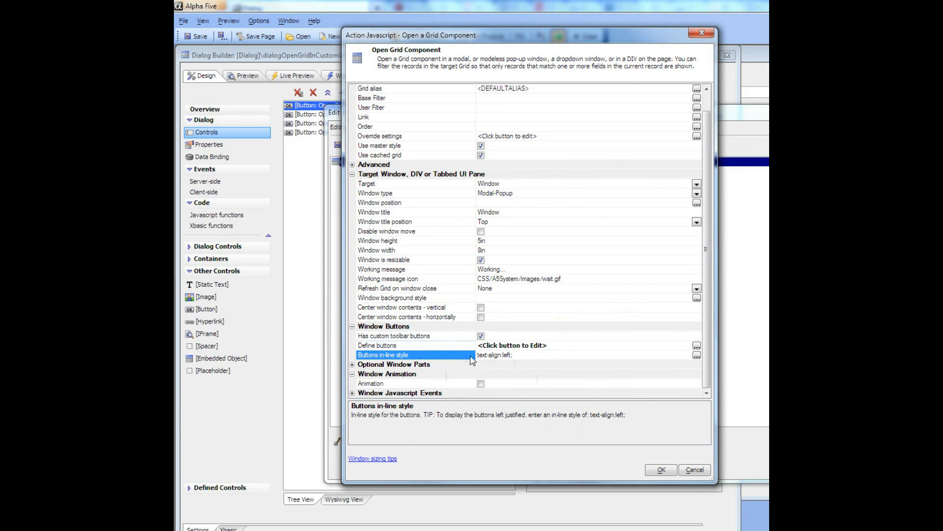
left_click(352, 364)
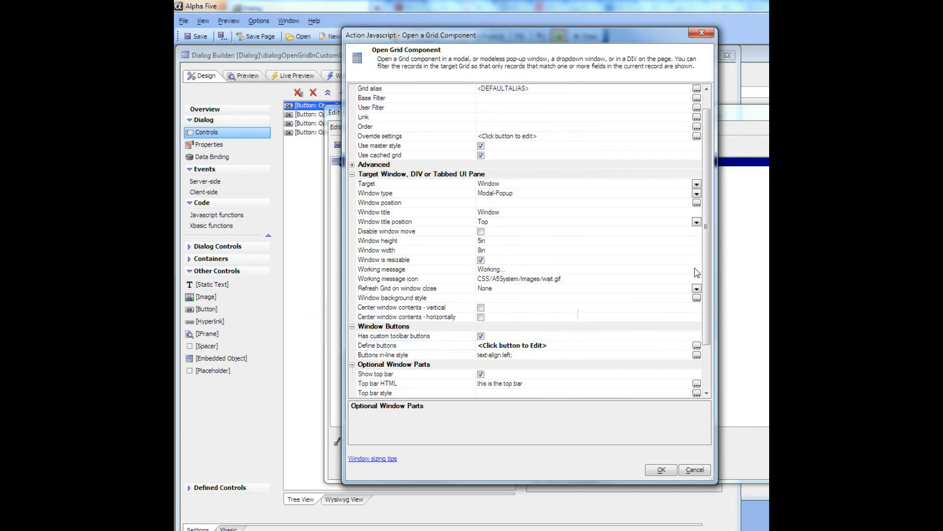
scroll(709, 271, "down", 2)
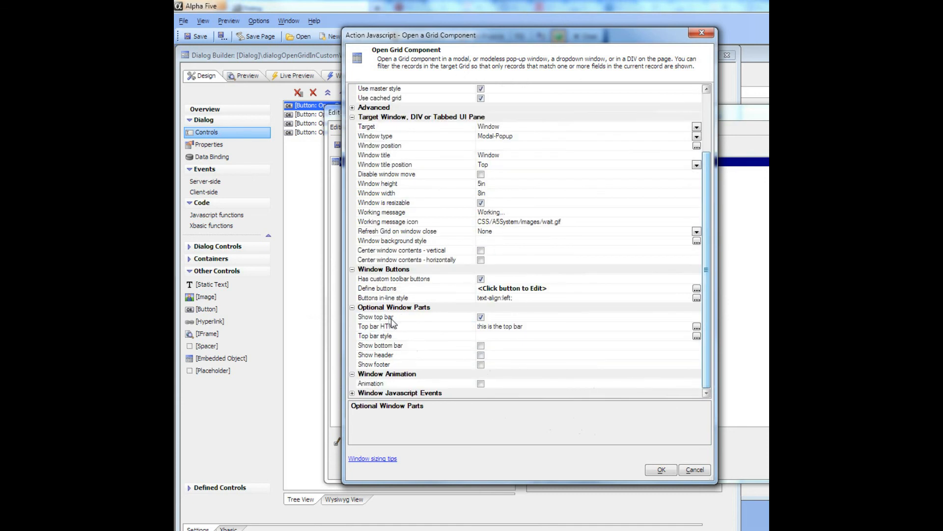
left_click(482, 349)
left_click(482, 349)
left_click(492, 354)
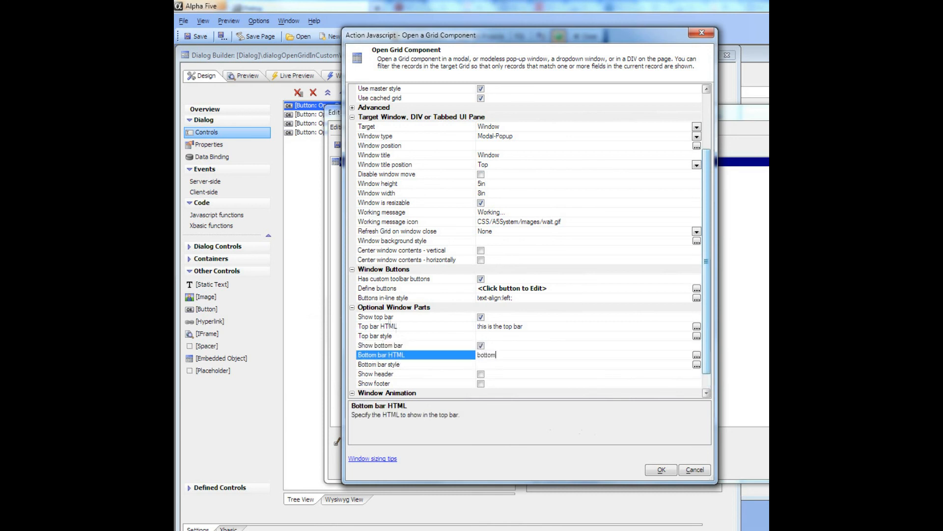
type("bottom bar")
Show the window header and set its HTML to "header"
left_click(481, 374)
left_click(483, 383)
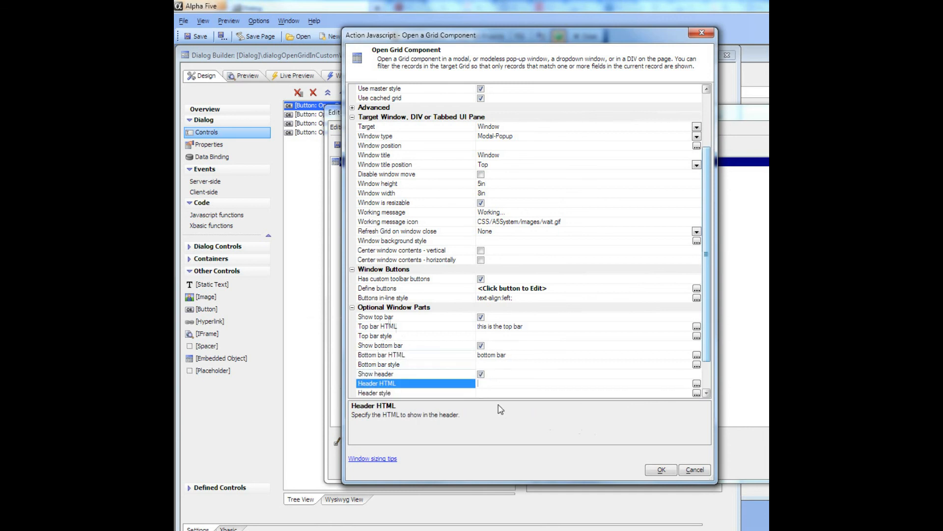
type("header")
Show the window footer, set its HTML to "footer" and accept the grid action's settings
scroll(706, 276, "down", 2)
left_click(480, 364)
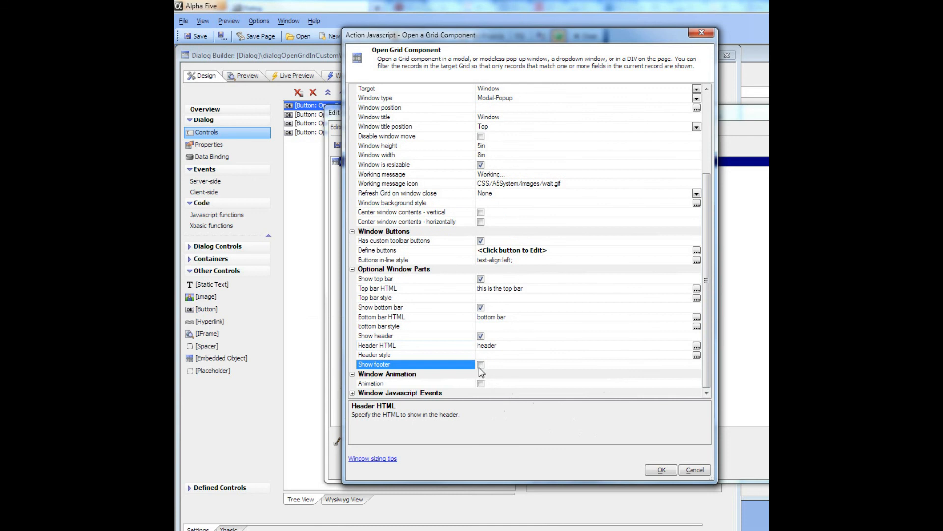
left_click(480, 364)
left_click(482, 375)
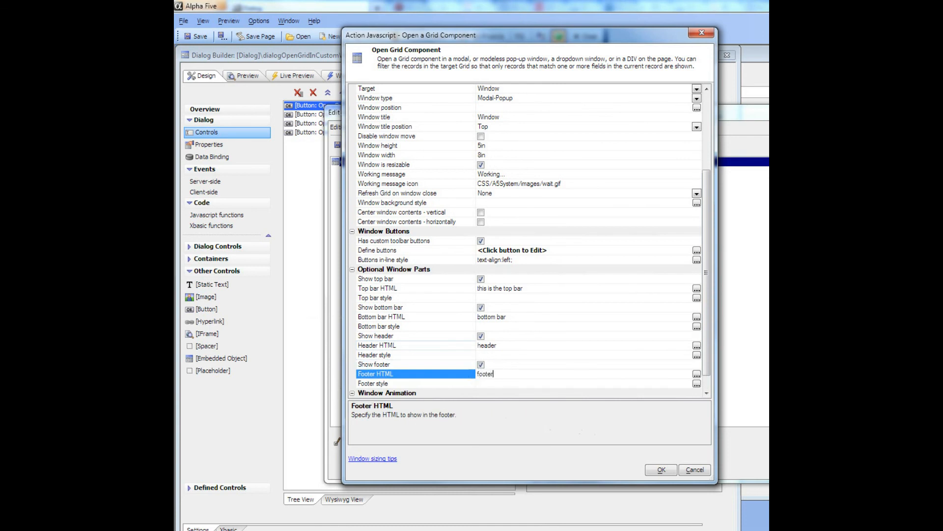
left_click(661, 469)
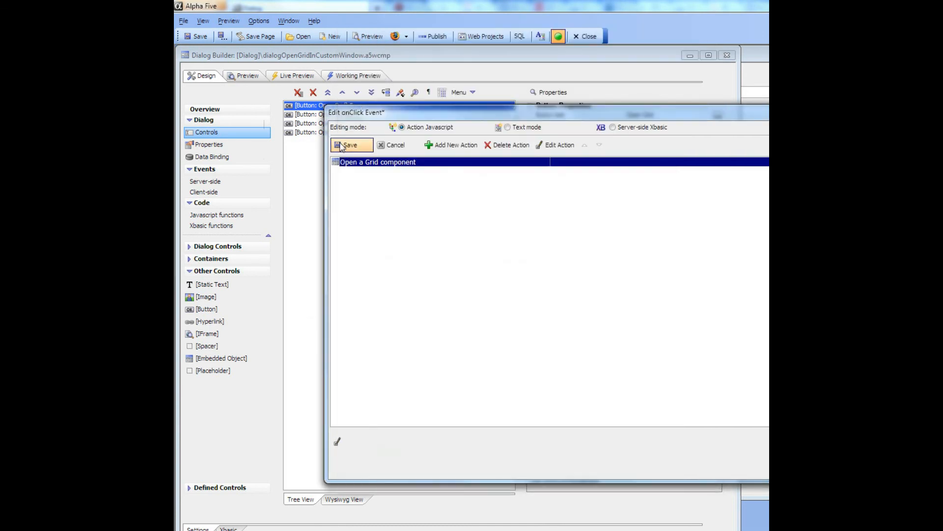
Preview the dialog in Firefox, open the grid window to check its header, bars and footer, and return to Alpha Five
left_click(395, 37)
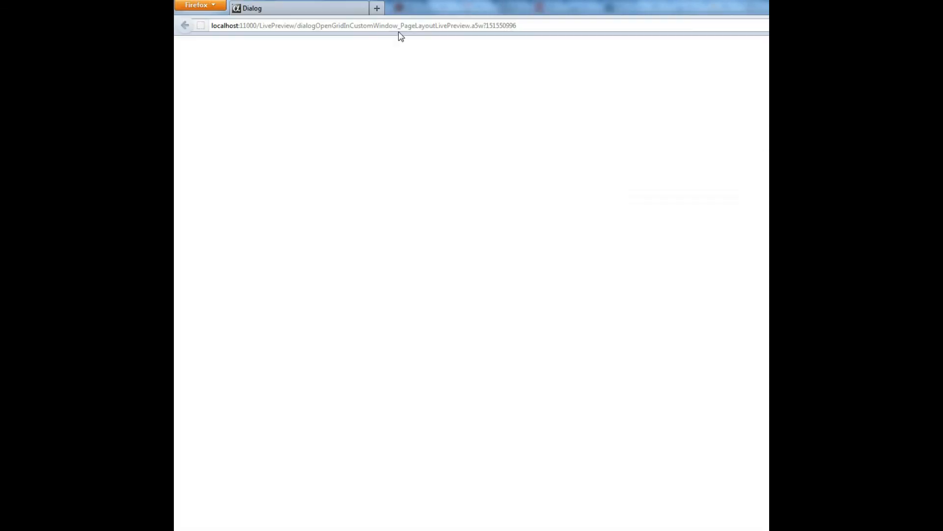
left_click(200, 49)
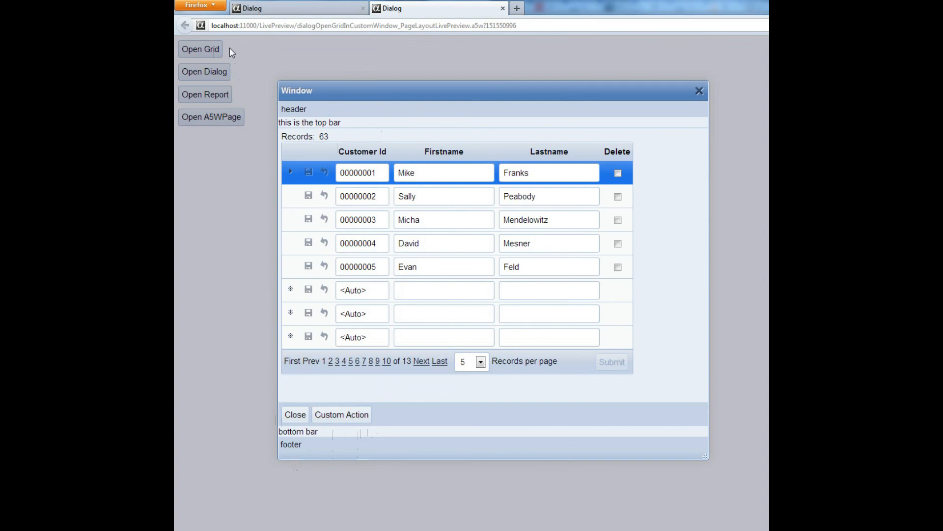
key("alt+Tab")
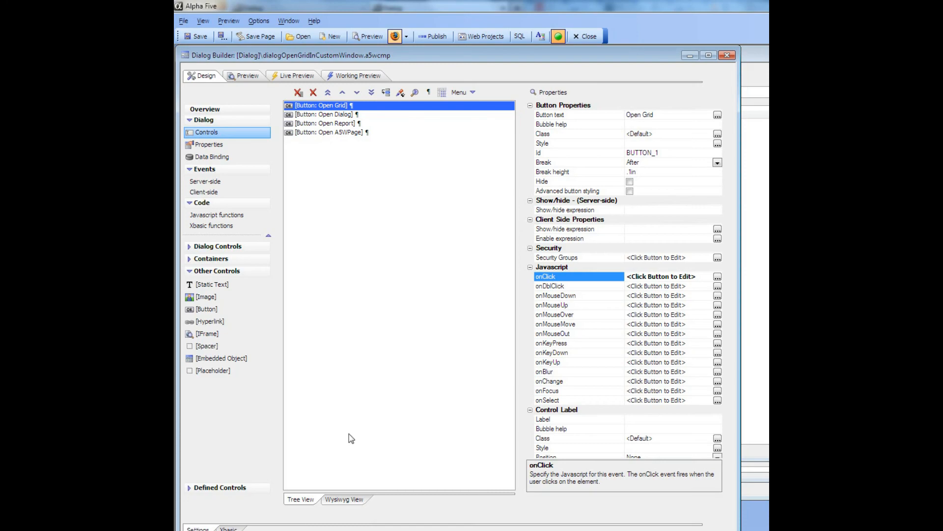